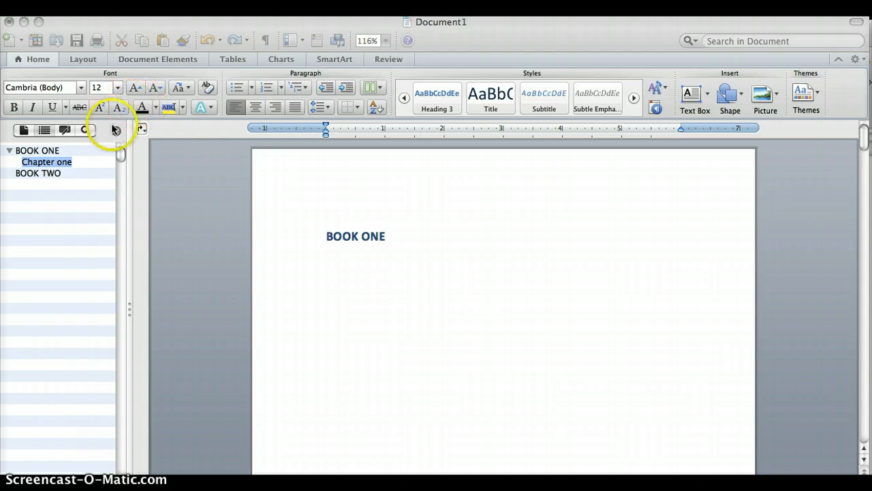
Hide the sidebar with the heading outline and show it again
{"action": "scroll", "coordinate": [439, 228], "scroll_direction": "down", "scroll_amount": 5}
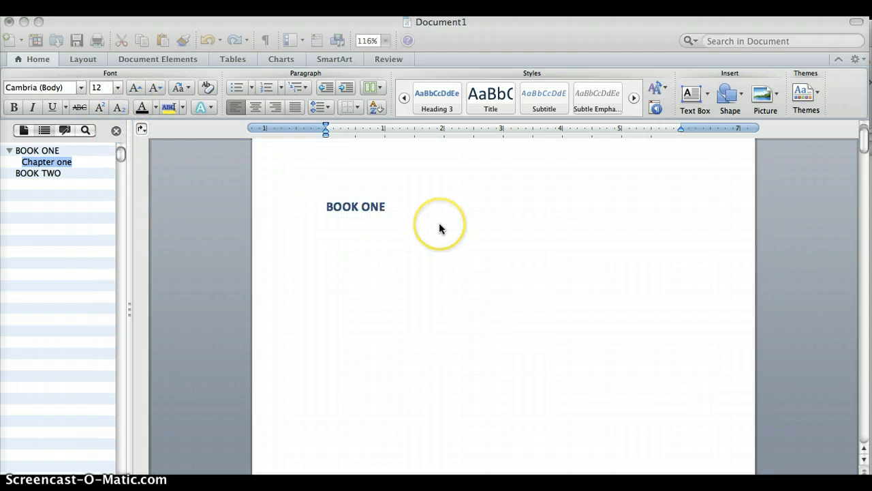
{"action": "scroll", "coordinate": [439, 229], "scroll_direction": "down", "scroll_amount": 8}
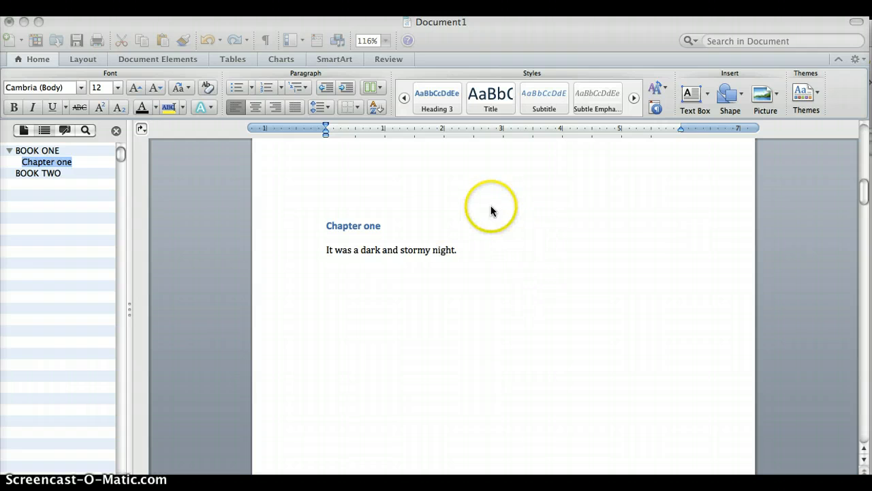
{"action": "scroll", "coordinate": [534, 215], "scroll_direction": "down", "scroll_amount": 1}
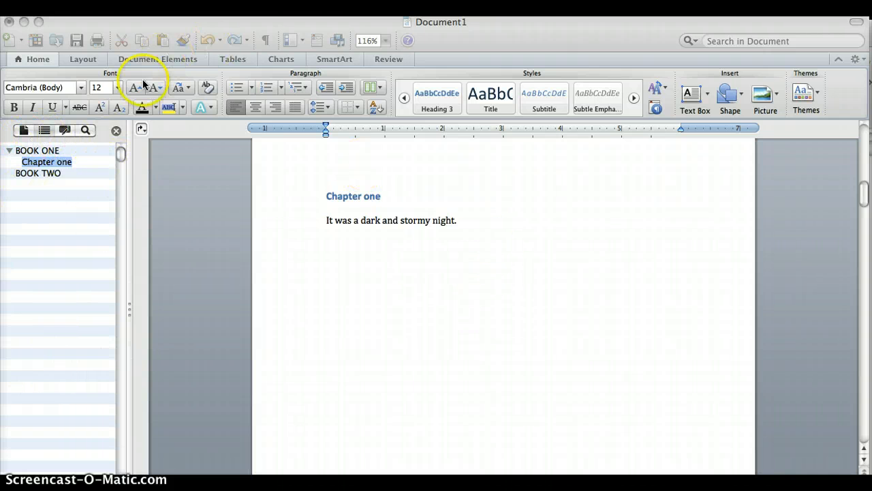
{"action": "left_click", "coordinate": [116, 133]}
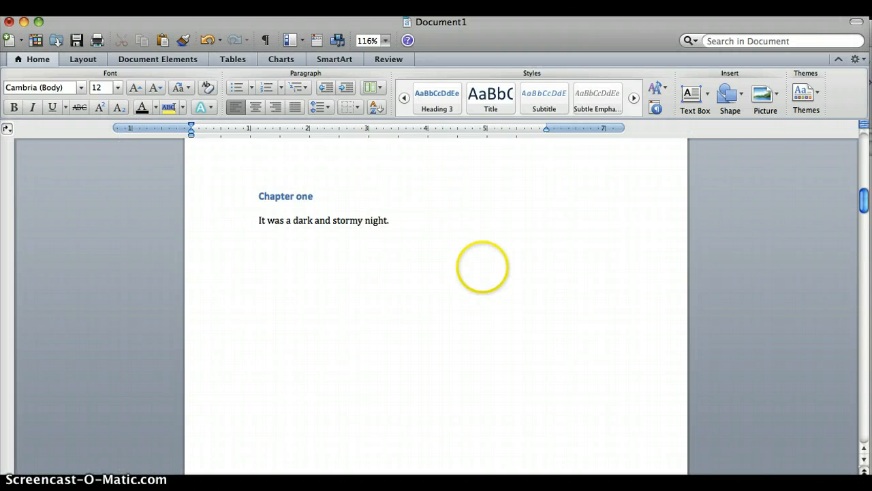
{"action": "left_click", "coordinate": [292, 40]}
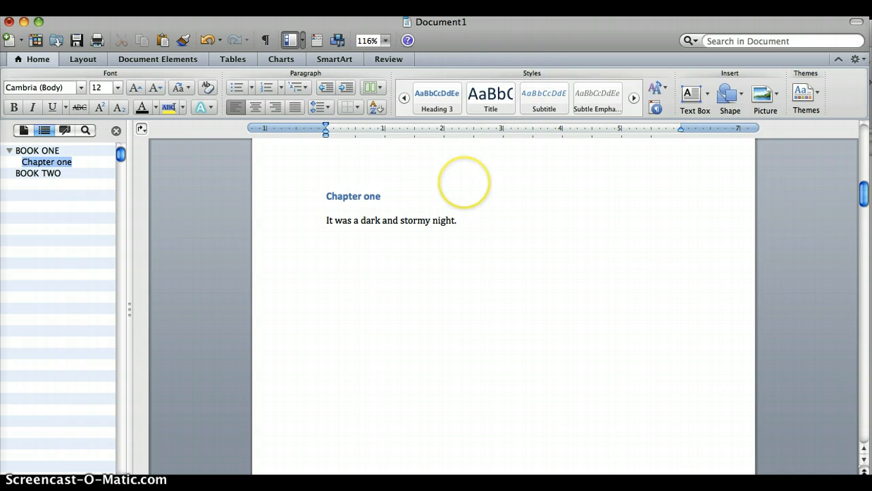
Apply the Heading 2 style to the "Chapter two" title
{"action": "scroll", "coordinate": [465, 181], "scroll_direction": "down", "scroll_amount": 1}
{"action": "scroll", "coordinate": [447, 170], "scroll_direction": "down", "scroll_amount": 10}
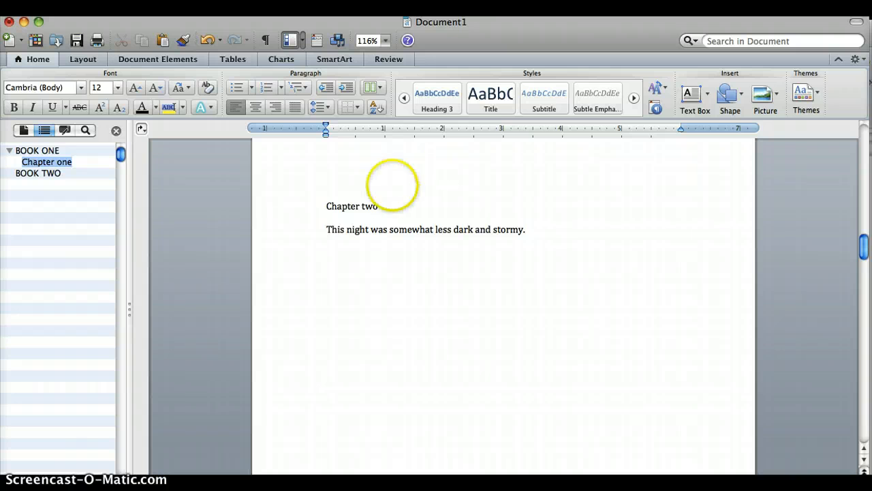
{"action": "left_click_drag", "start_coordinate": [382, 206], "coordinate": [327, 206]}
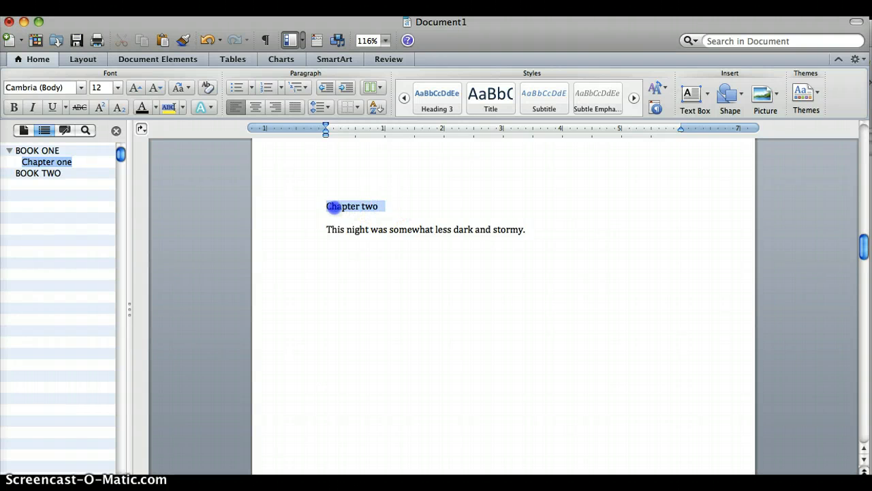
{"action": "left_click", "coordinate": [404, 98]}
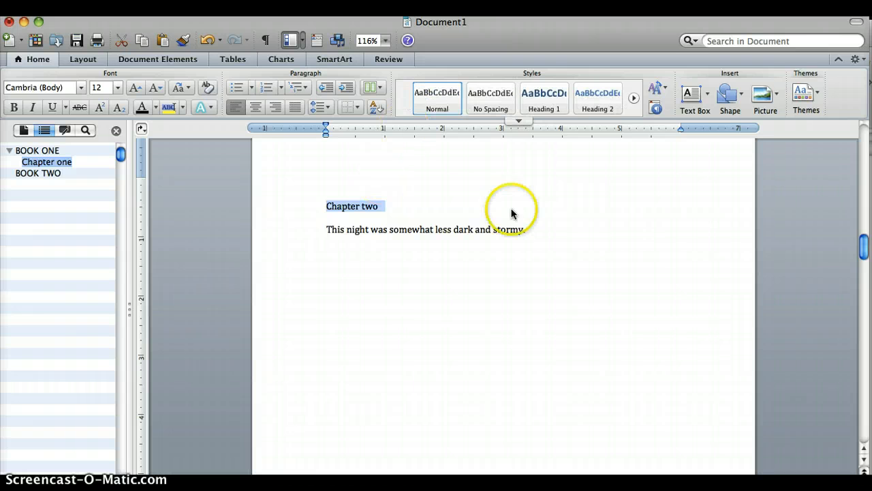
{"action": "left_click", "coordinate": [598, 93]}
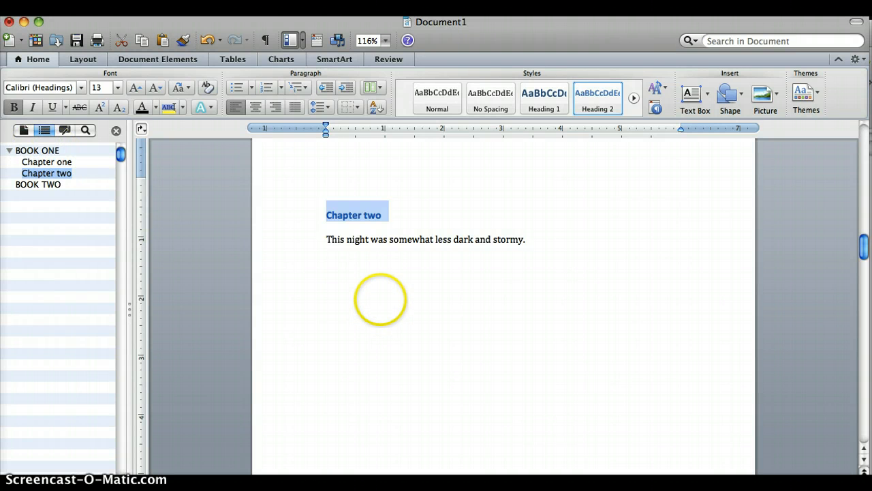
Apply the Heading 2 style to the "Chapter three" title
{"action": "left_click", "coordinate": [327, 249]}
{"action": "scroll", "coordinate": [504, 307], "scroll_direction": "down", "scroll_amount": 10}
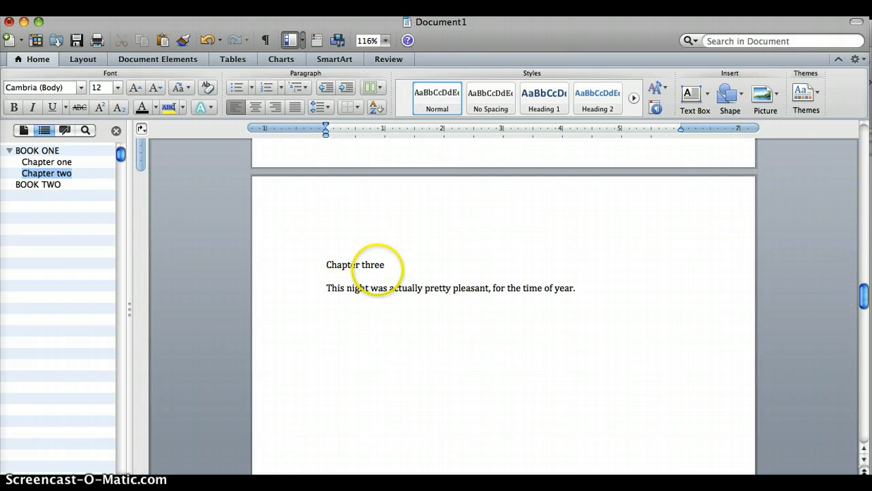
{"action": "left_click_drag", "start_coordinate": [393, 265], "coordinate": [320, 264]}
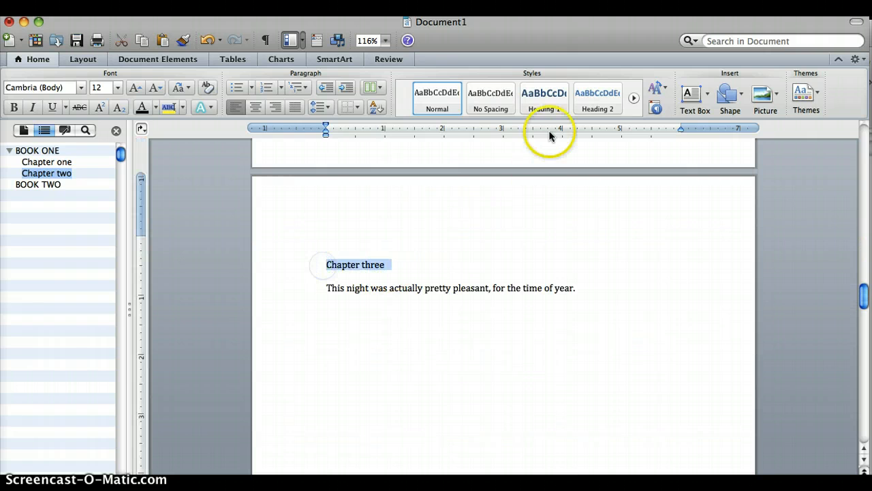
{"action": "left_click", "coordinate": [595, 98]}
Apply the Heading 2 style to the "Chapter four" title
{"action": "scroll", "coordinate": [410, 243], "scroll_direction": "down", "scroll_amount": 10}
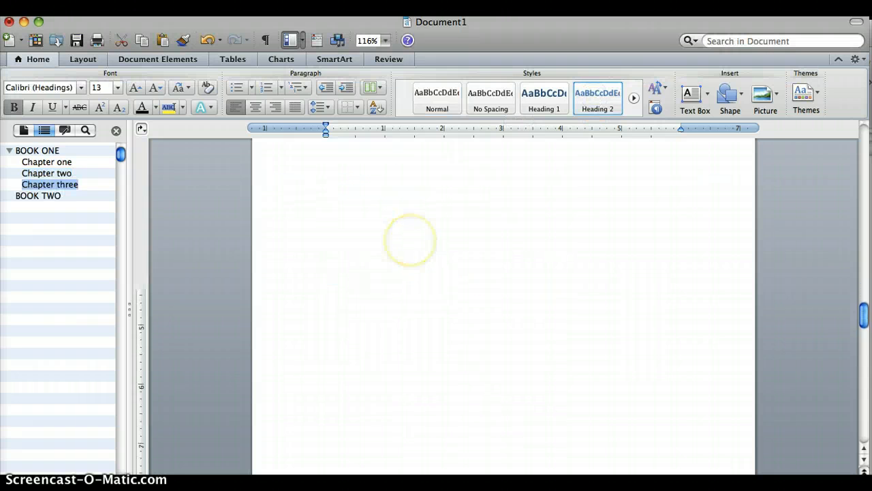
{"action": "scroll", "coordinate": [384, 273], "scroll_direction": "down", "scroll_amount": 5}
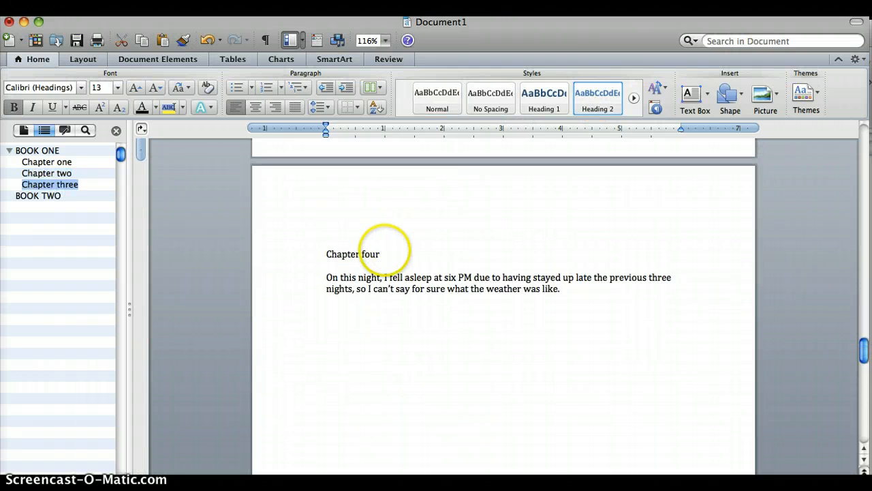
{"action": "left_click_drag", "start_coordinate": [384, 249], "coordinate": [328, 254]}
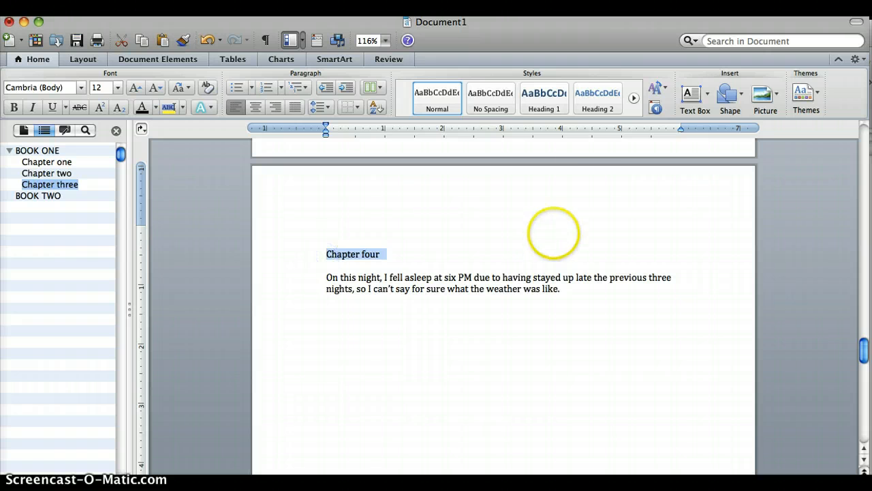
{"action": "left_click", "coordinate": [597, 94]}
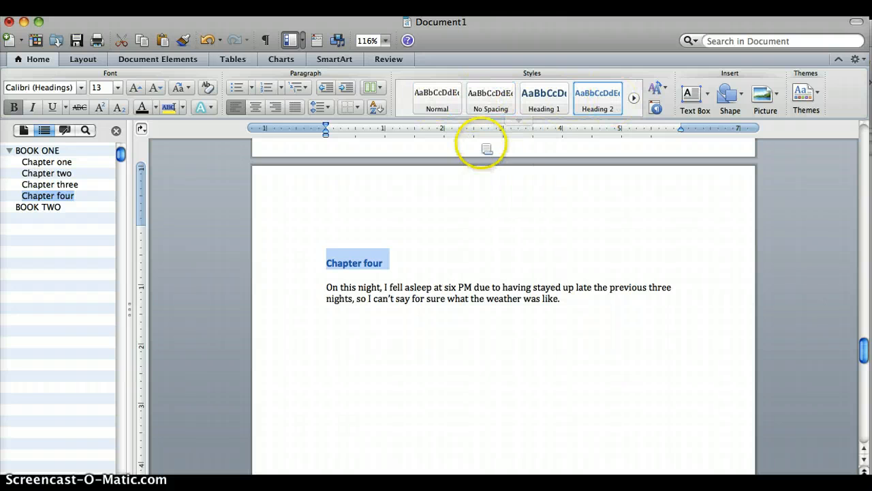
Examine the full gallery of text styles and look through the document pages between Chapter three and BOOK TWO
{"action": "left_click", "coordinate": [520, 121]}
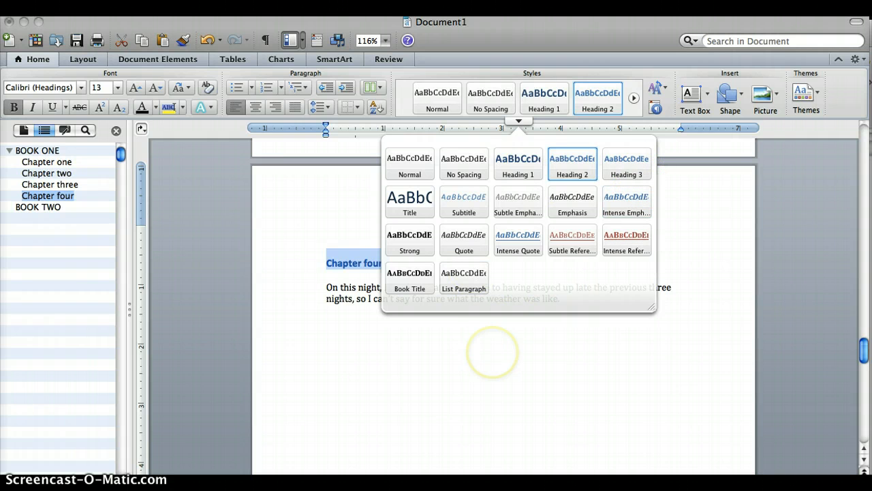
{"action": "left_click", "coordinate": [490, 353]}
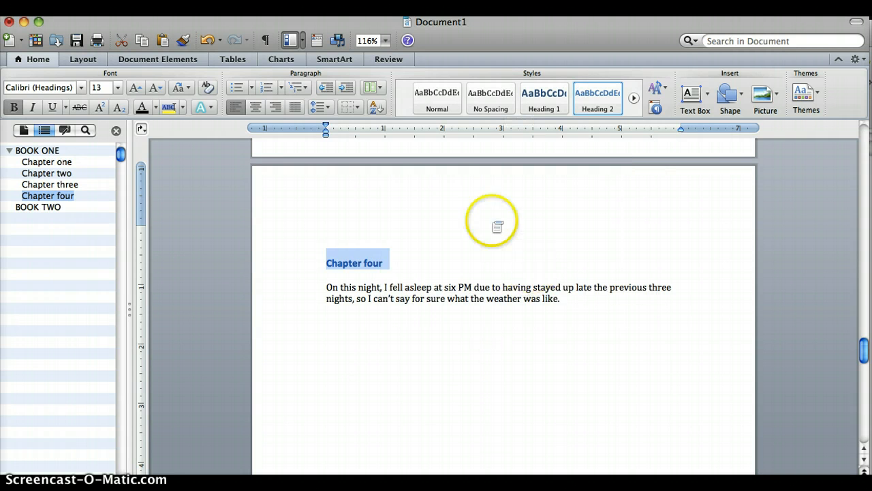
{"action": "scroll", "coordinate": [498, 227], "scroll_direction": "down", "scroll_amount": 1}
{"action": "scroll", "coordinate": [498, 227], "scroll_direction": "down", "scroll_amount": 3}
{"action": "left_click", "coordinate": [467, 189]}
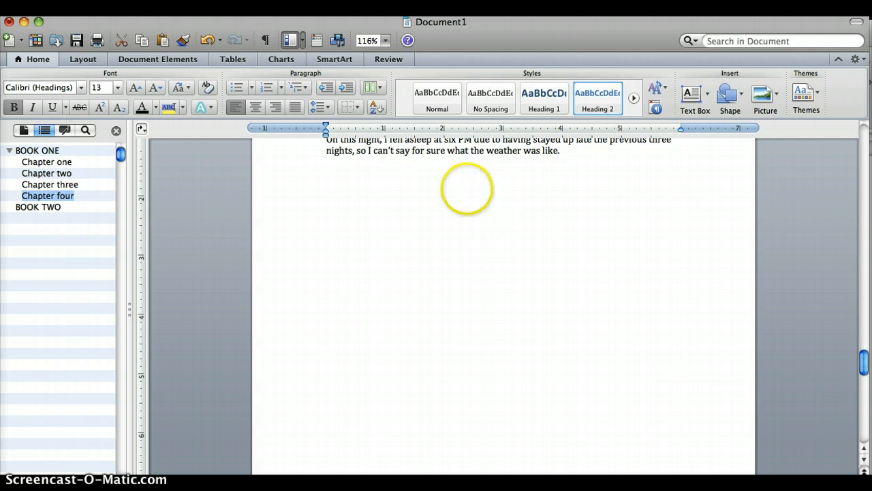
{"action": "scroll", "coordinate": [468, 189], "scroll_direction": "down", "scroll_amount": 6}
{"action": "scroll", "coordinate": [504, 286], "scroll_direction": "down", "scroll_amount": 10}
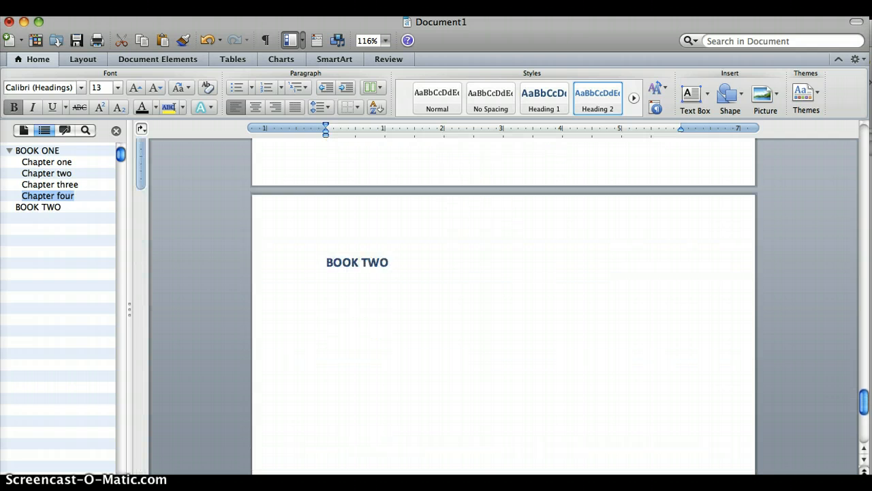
{"action": "scroll", "coordinate": [503, 306], "scroll_direction": "up", "scroll_amount": 10}
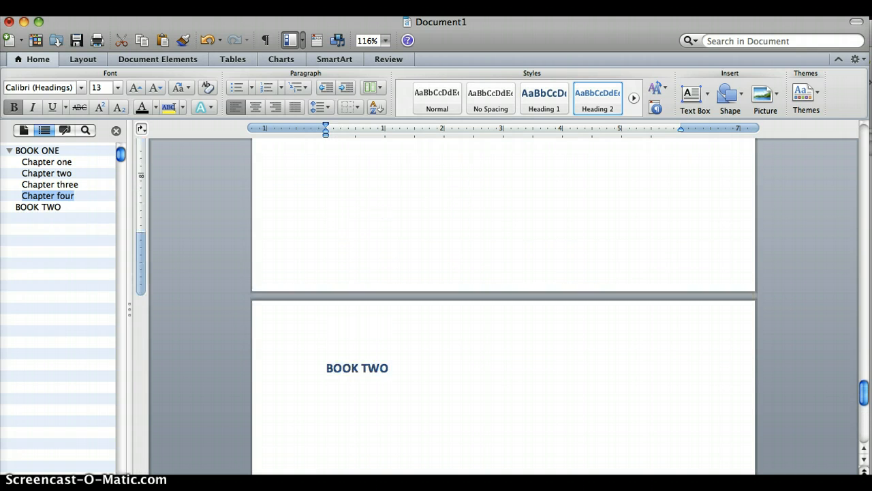
{"action": "scroll", "coordinate": [503, 306], "scroll_direction": "up", "scroll_amount": 8}
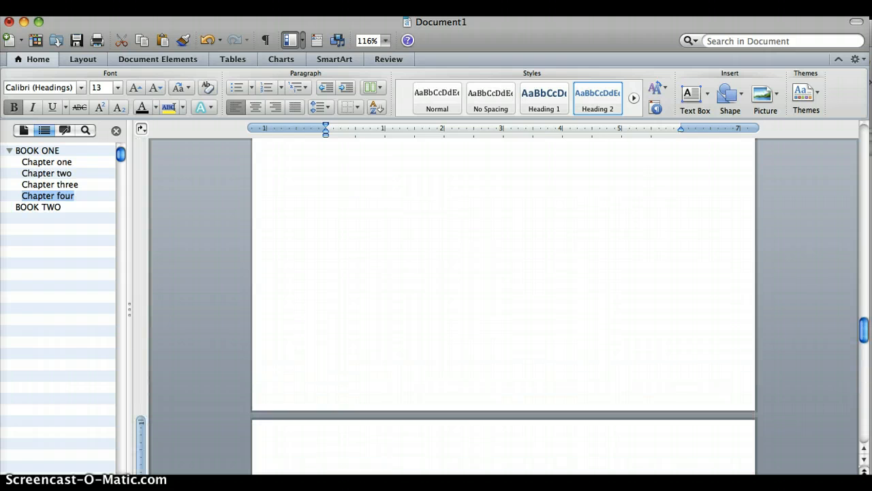
{"action": "scroll", "coordinate": [504, 306], "scroll_direction": "up", "scroll_amount": 8}
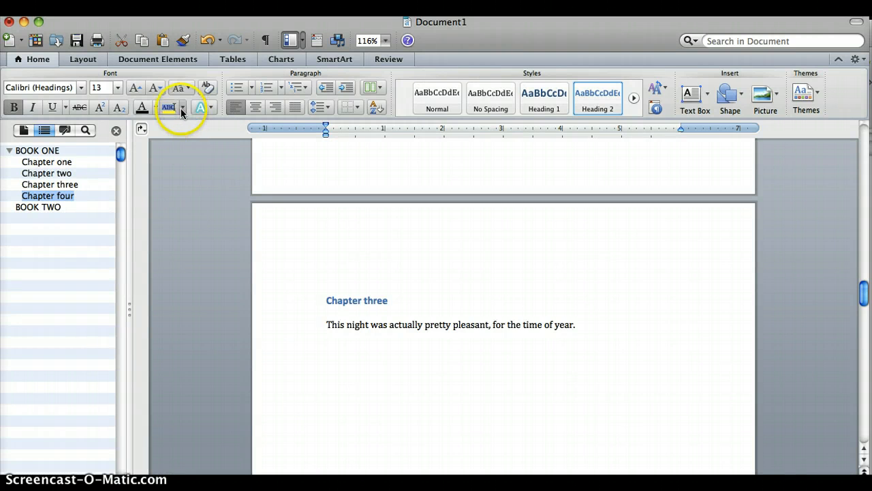
Try to insert an automatic table of contents in the Contemporary style at the selected "Chapter four" heading
{"action": "left_click", "coordinate": [84, 60]}
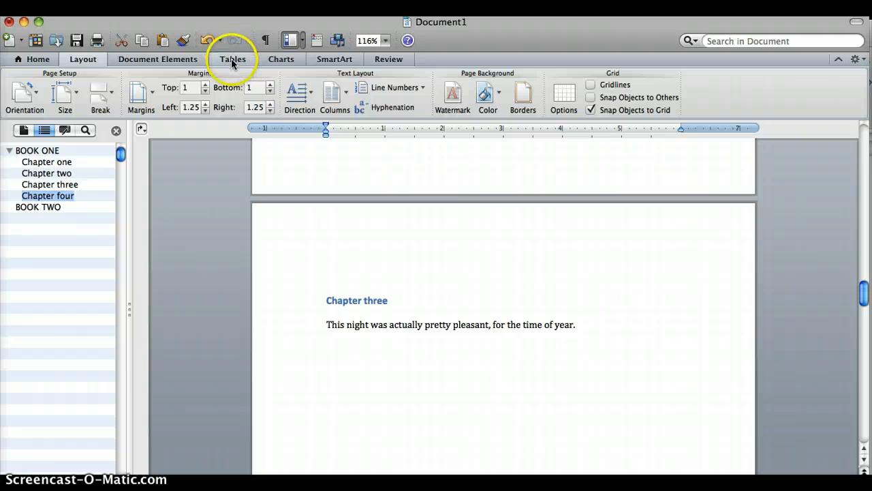
{"action": "left_click", "coordinate": [152, 59]}
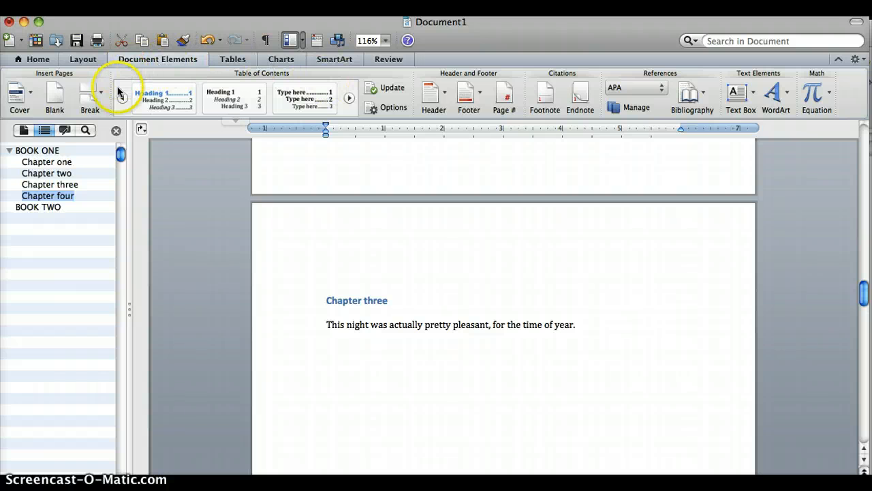
{"action": "left_click", "coordinate": [349, 100]}
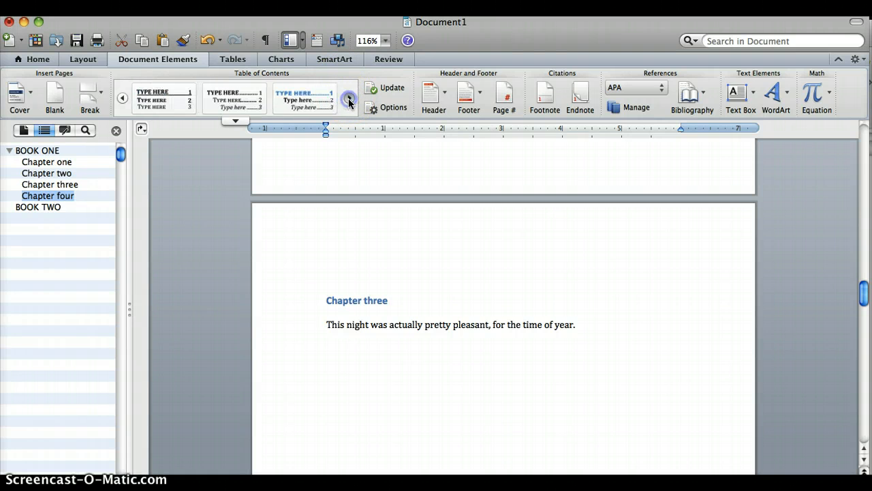
{"action": "left_click", "coordinate": [349, 100]}
{"action": "left_click", "coordinate": [235, 120]}
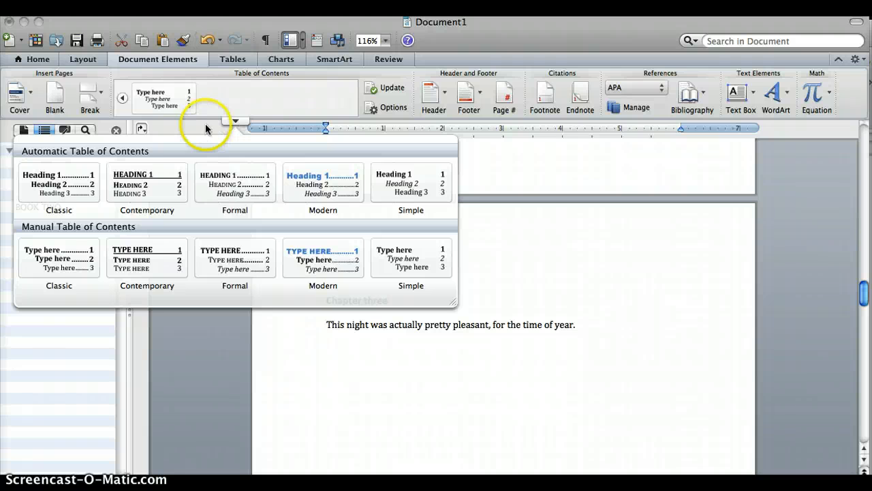
{"action": "left_click", "coordinate": [148, 186]}
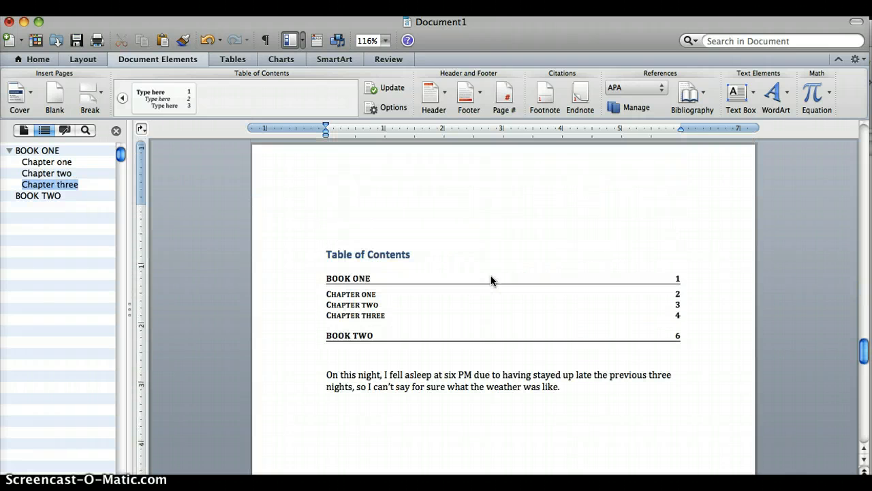
Examine the inserted table of contents and the chapter pages around it, and undo the insertion
{"action": "scroll", "coordinate": [493, 281], "scroll_direction": "up", "scroll_amount": 2}
{"action": "scroll", "coordinate": [493, 281], "scroll_direction": "down", "scroll_amount": 2}
{"action": "left_click", "coordinate": [349, 354]}
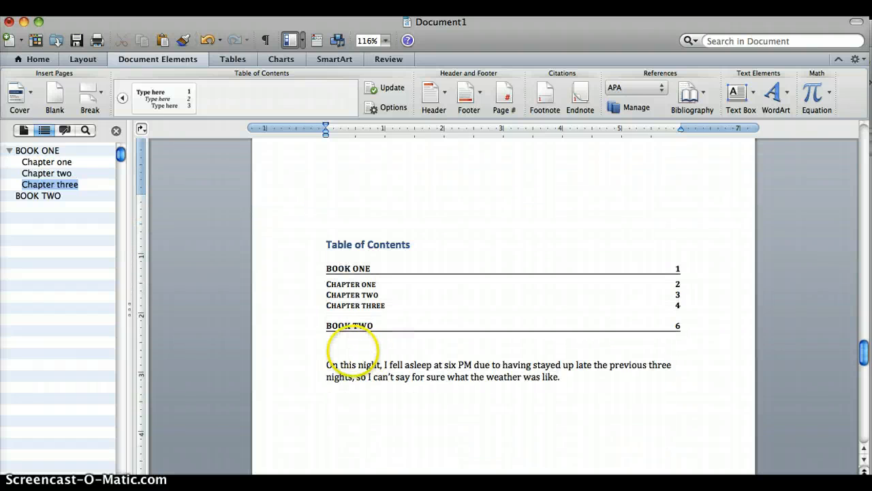
{"action": "scroll", "coordinate": [353, 344], "scroll_direction": "up", "scroll_amount": 10}
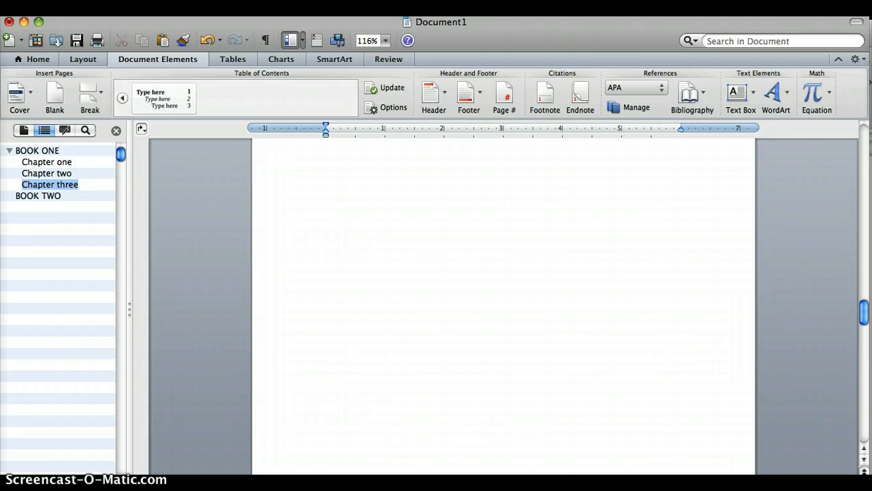
{"action": "scroll", "coordinate": [505, 307], "scroll_direction": "down", "scroll_amount": 5}
{"action": "scroll", "coordinate": [504, 307], "scroll_direction": "up", "scroll_amount": 10}
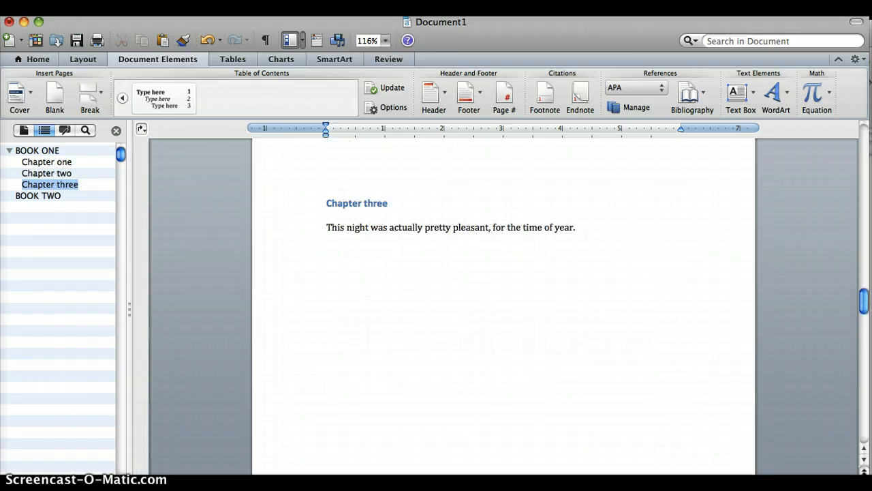
{"action": "scroll", "coordinate": [504, 306], "scroll_direction": "down", "scroll_amount": 10}
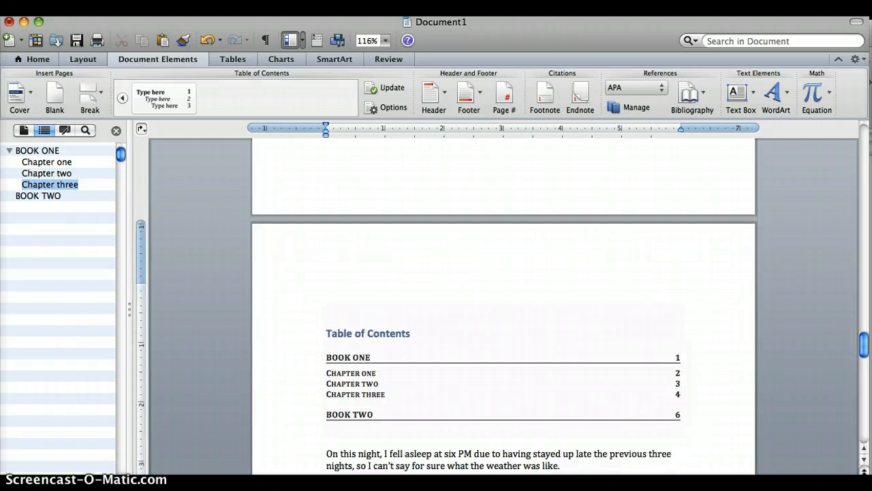
{"action": "scroll", "coordinate": [505, 306], "scroll_direction": "down", "scroll_amount": 10}
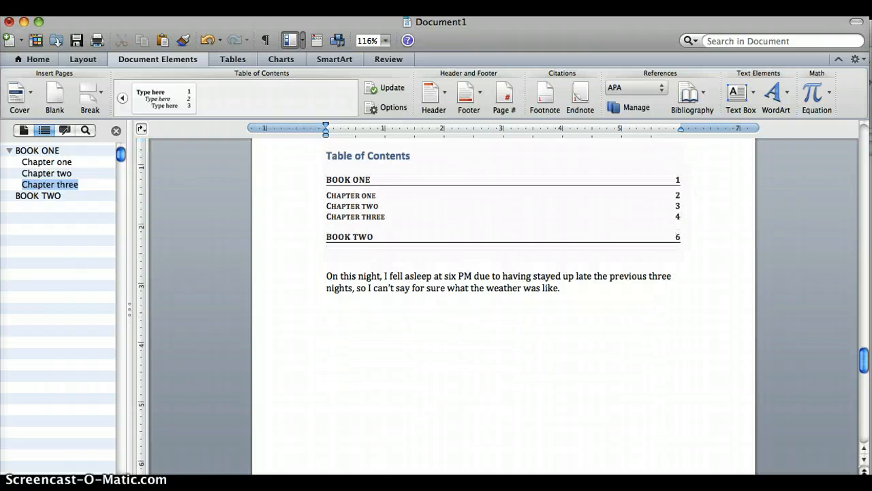
{"action": "scroll", "coordinate": [504, 306], "scroll_direction": "up", "scroll_amount": 10}
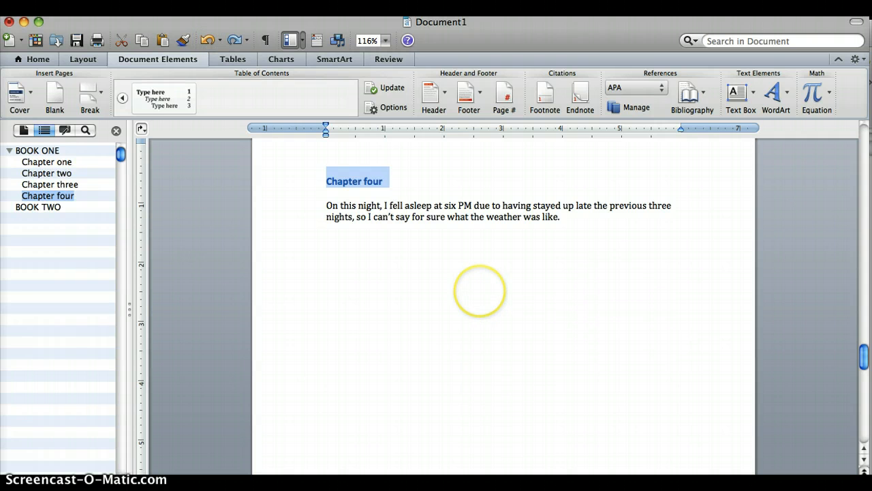
Add an empty line above the BOOK ONE heading on the first page and insert the automatic Contemporary table of contents there
{"action": "left_click", "coordinate": [479, 291]}
{"action": "scroll", "coordinate": [405, 343], "scroll_direction": "up", "scroll_amount": 3}
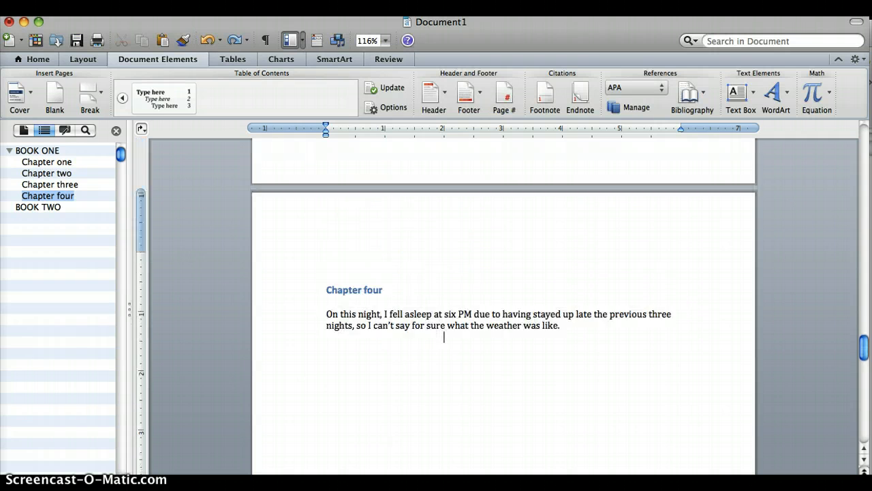
{"action": "scroll", "coordinate": [504, 307], "scroll_direction": "up", "scroll_amount": 15}
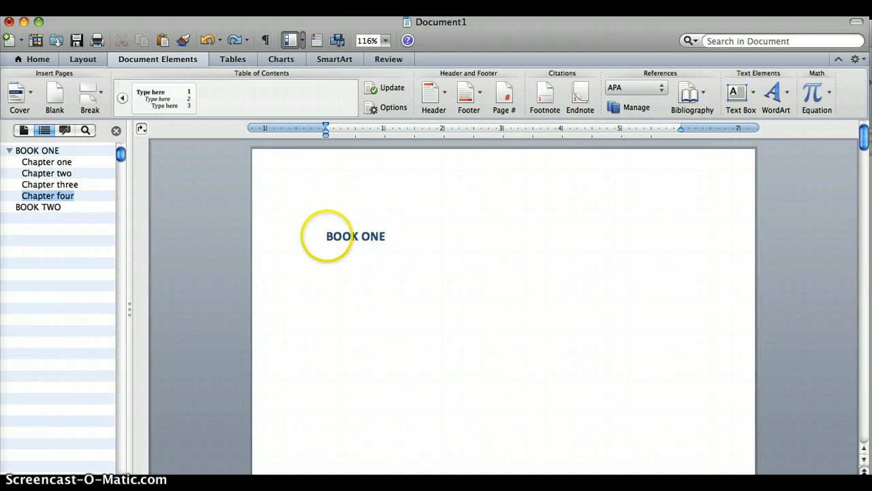
{"action": "left_click", "coordinate": [326, 236]}
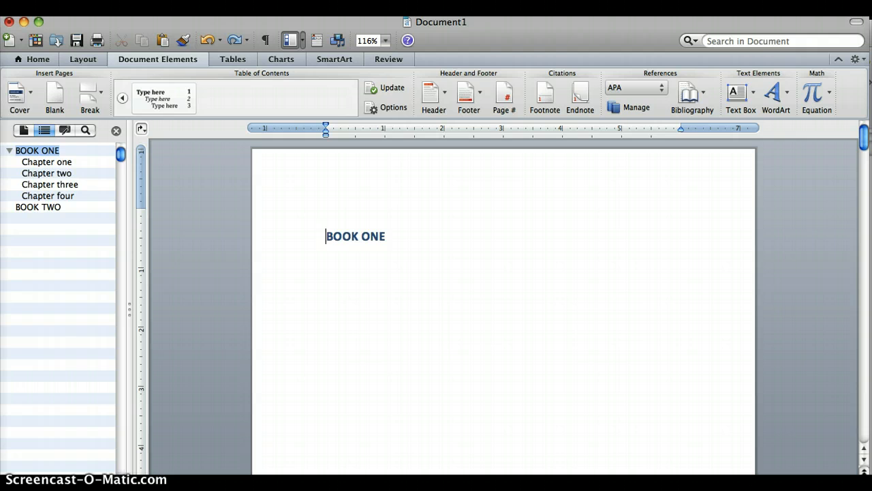
{"action": "key", "text": "Return"}
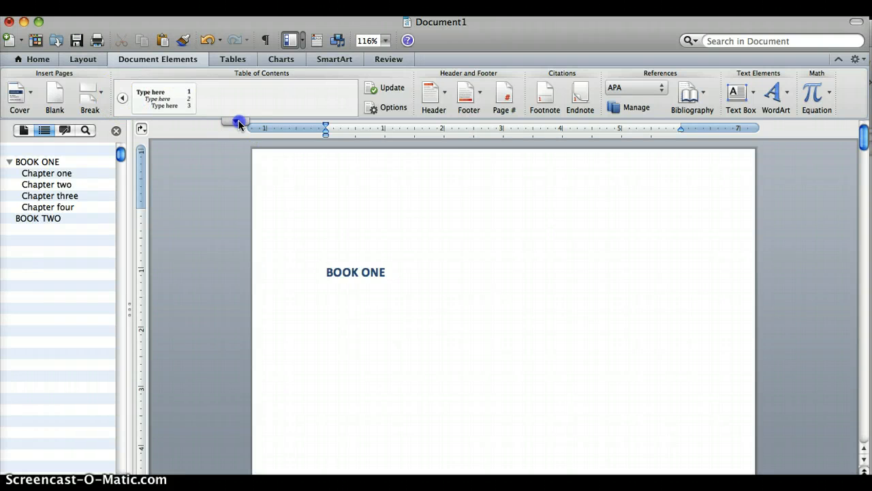
{"action": "left_click", "coordinate": [238, 121]}
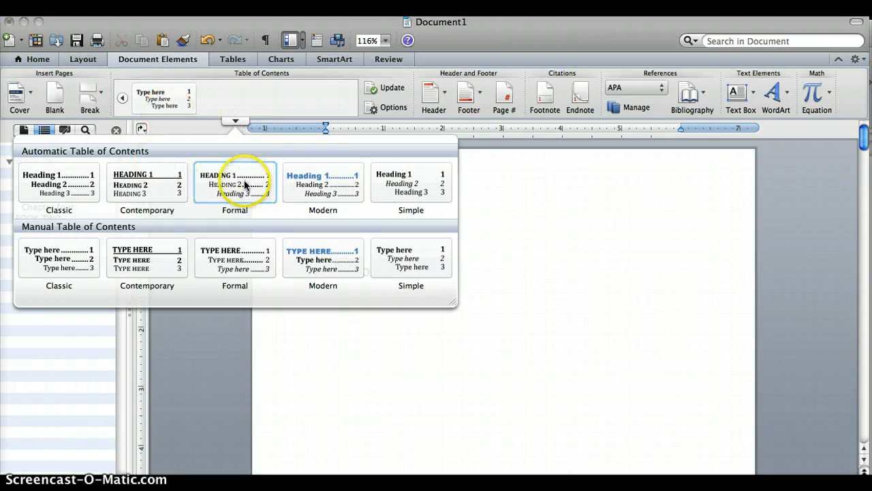
{"action": "left_click", "coordinate": [153, 187]}
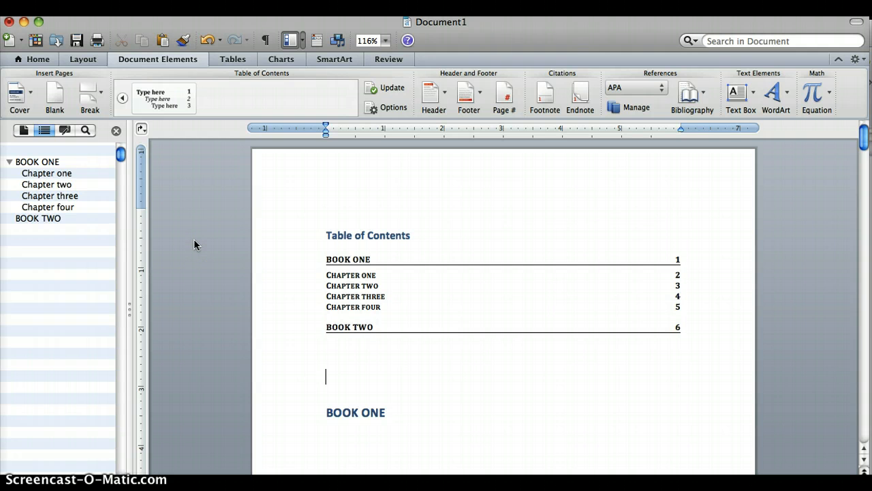
Go to the "Chapter three" title and change it to the Normal style
{"action": "left_click", "coordinate": [49, 197]}
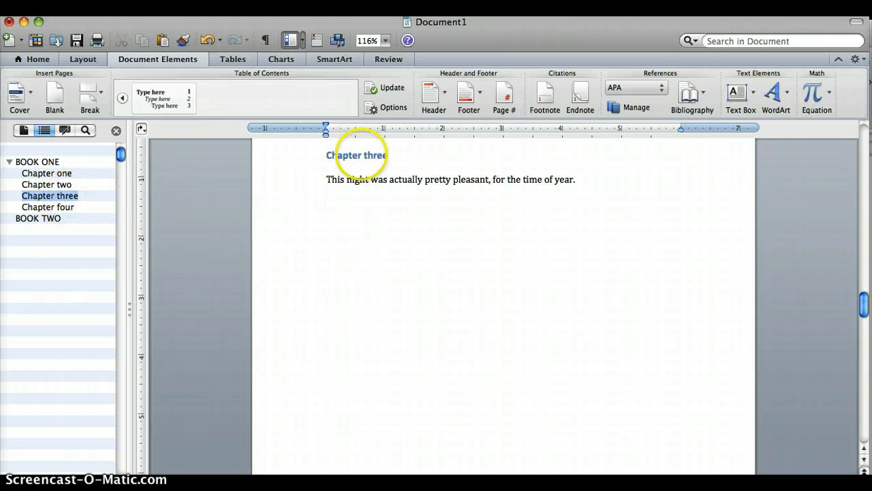
{"action": "left_click_drag", "start_coordinate": [390, 154], "coordinate": [330, 155]}
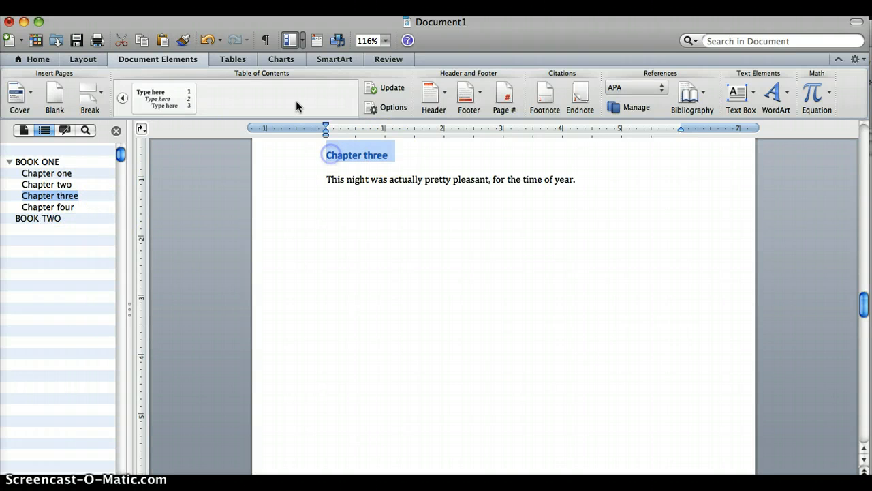
{"action": "left_click", "coordinate": [29, 60]}
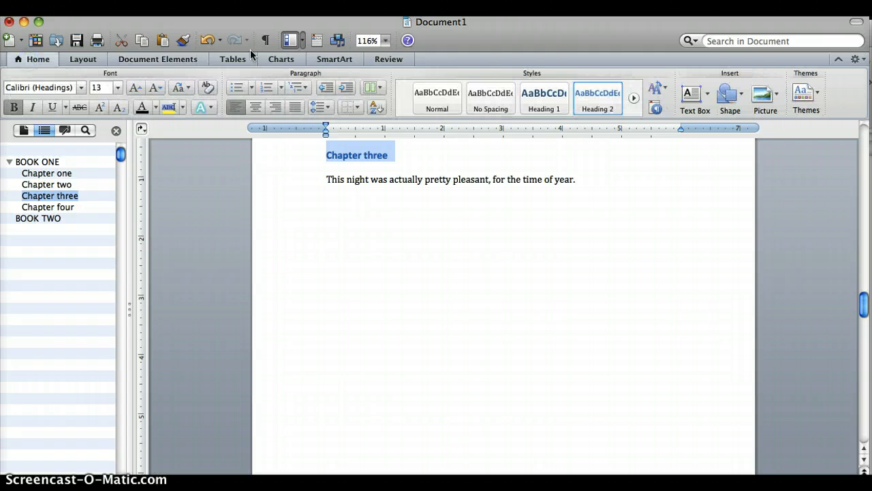
{"action": "left_click", "coordinate": [432, 100]}
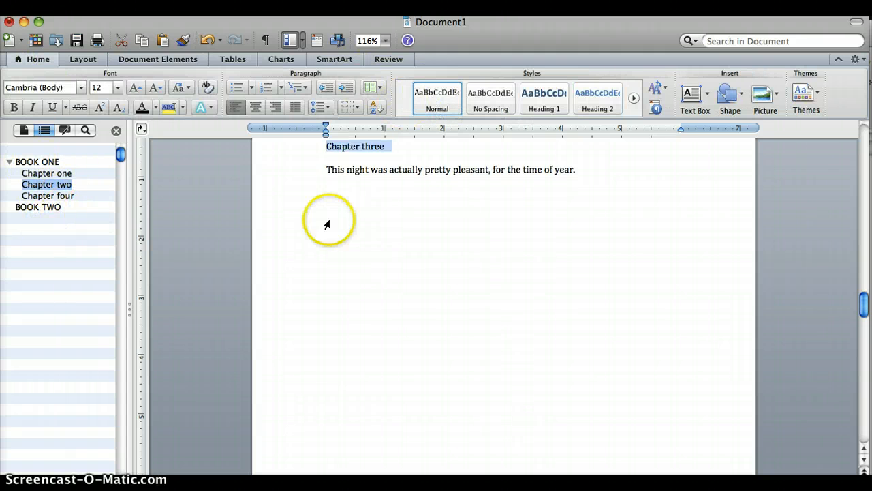
Reapply the Heading 2 style to the "Chapter three" title and deselect it
{"action": "left_click", "coordinate": [588, 93]}
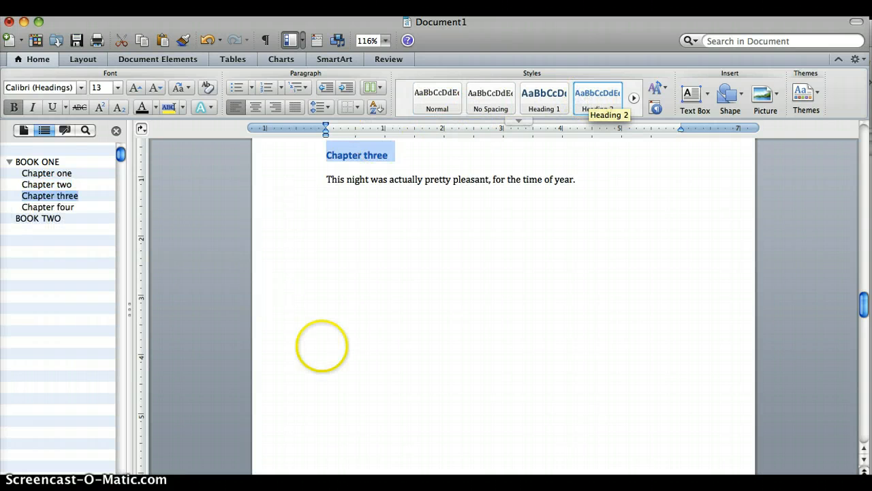
{"action": "left_click", "coordinate": [426, 293]}
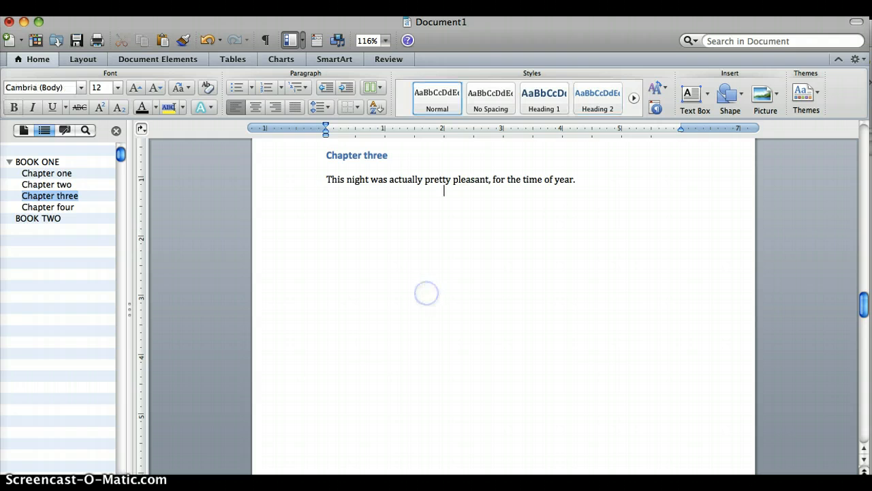
{"action": "scroll", "coordinate": [436, 289], "scroll_direction": "up", "scroll_amount": 1}
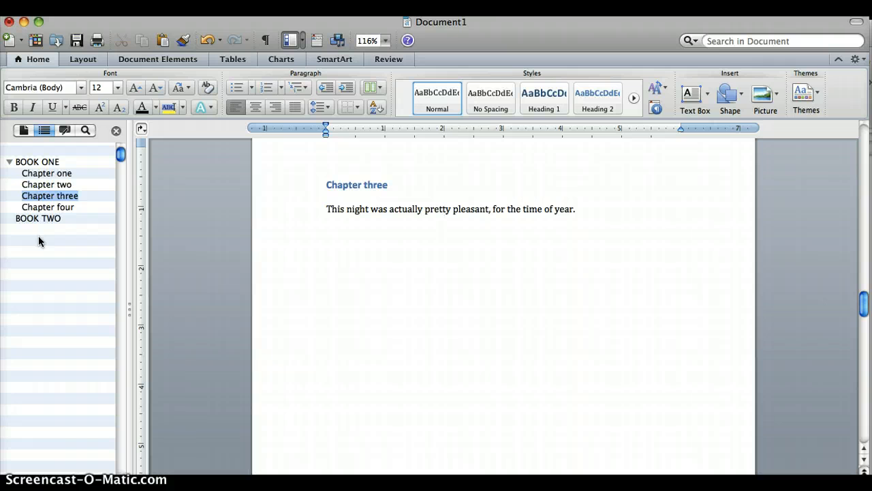
{"action": "left_click", "coordinate": [303, 356]}
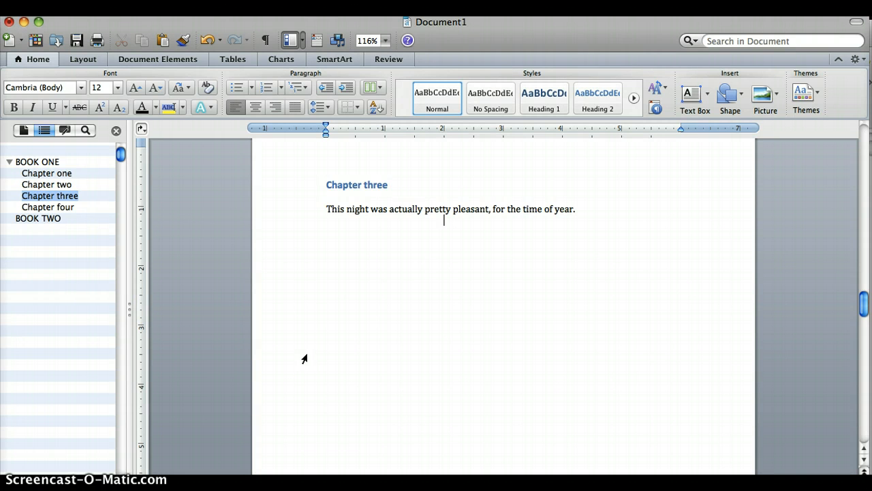